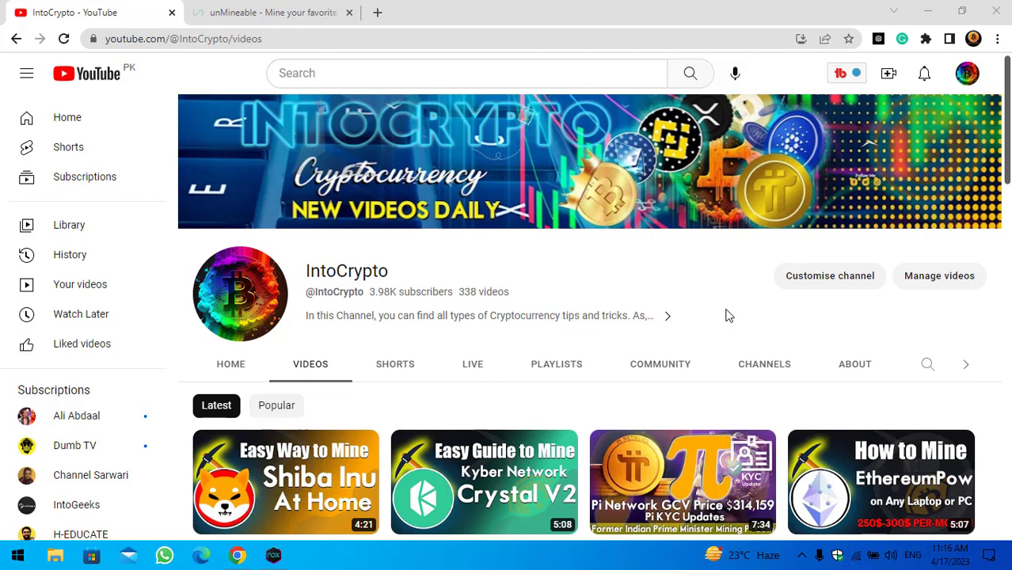
Switch from the IntoCrypto YouTube videos to the unMineable coins page tab.
left_click(250, 11)
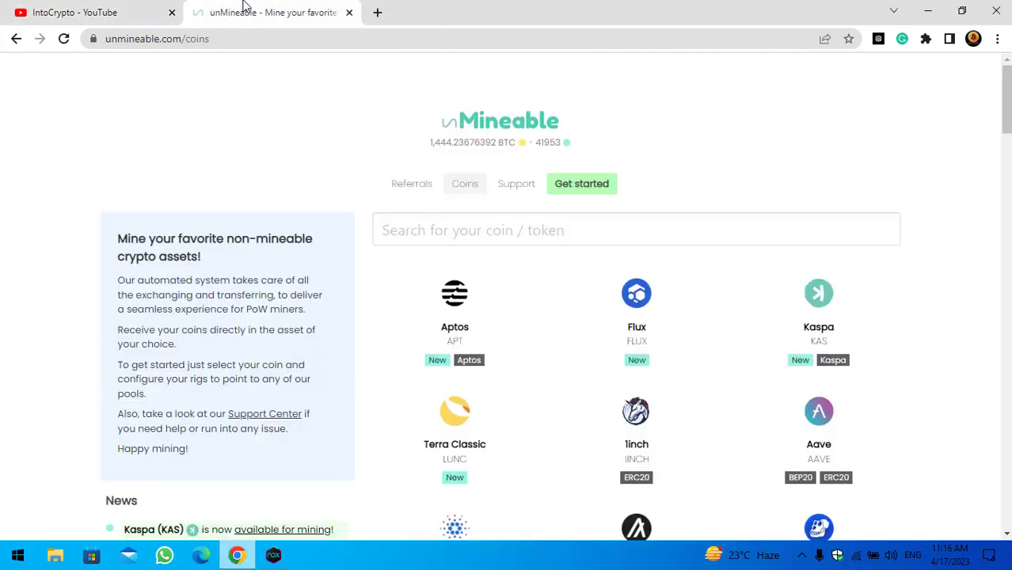
Browse the list of mineable coins, then go to the Get started page for unMineable Miner.
scroll(526, 187, "down", 1)
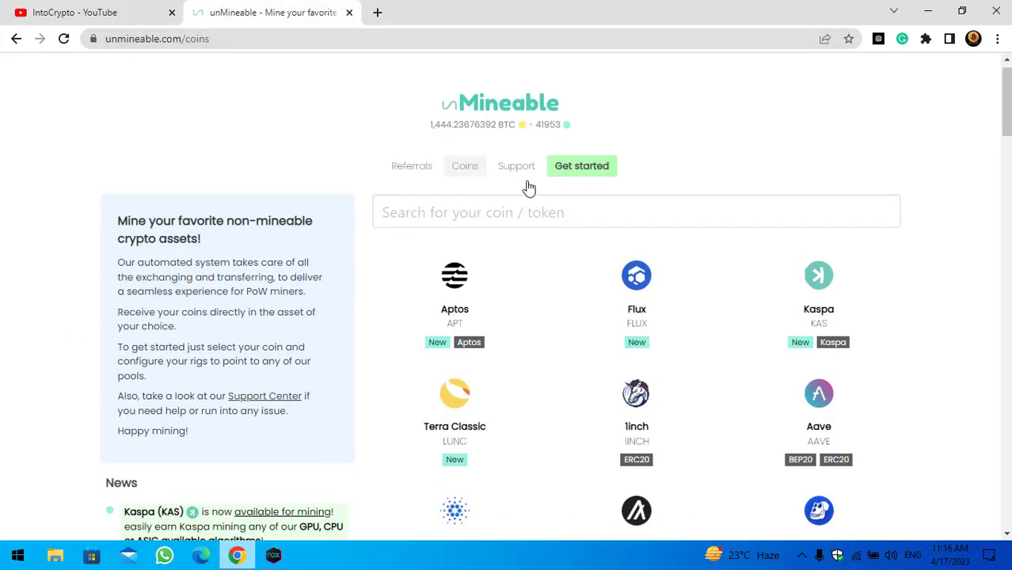
scroll(572, 237, "down", 2)
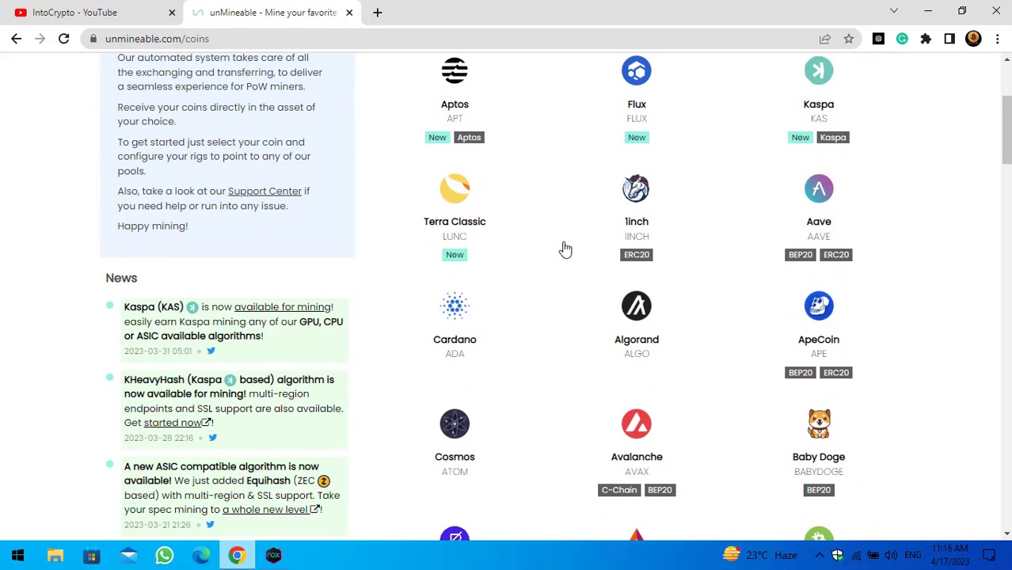
scroll(570, 250, "down", 2)
scroll(570, 249, "down", 2)
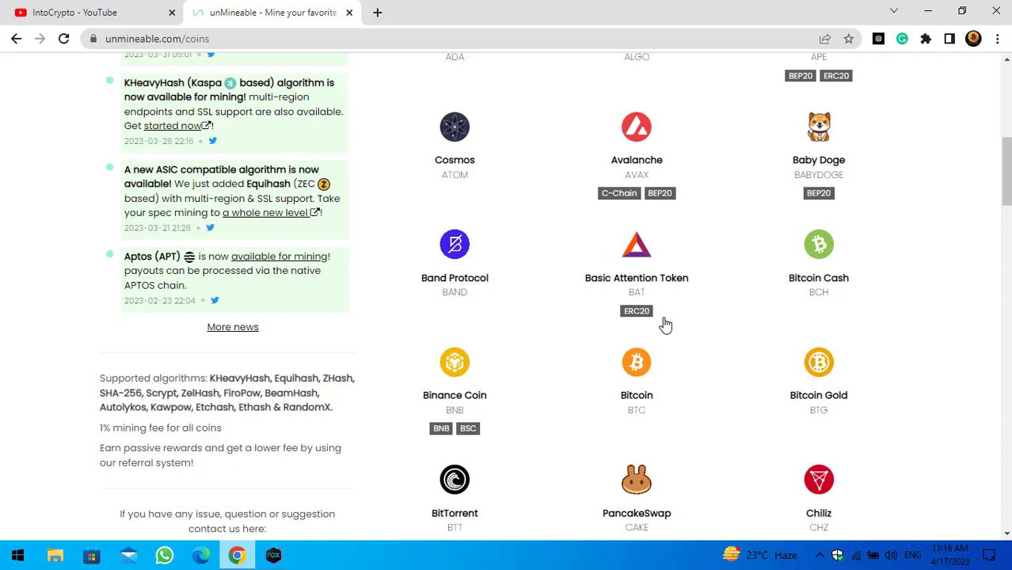
scroll(880, 357, "down", 2)
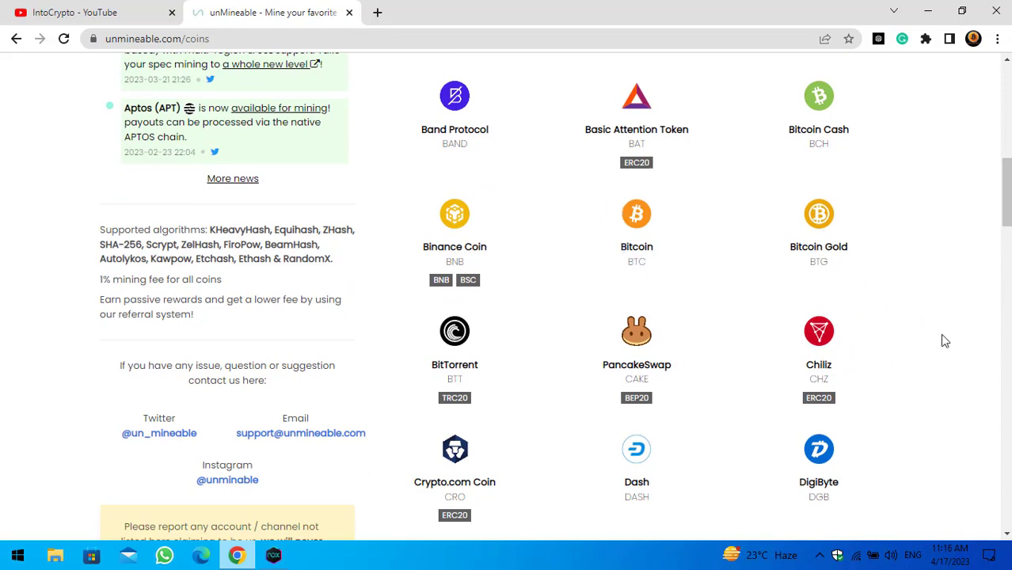
scroll(942, 335, "down", 1)
scroll(946, 346, "up", 10)
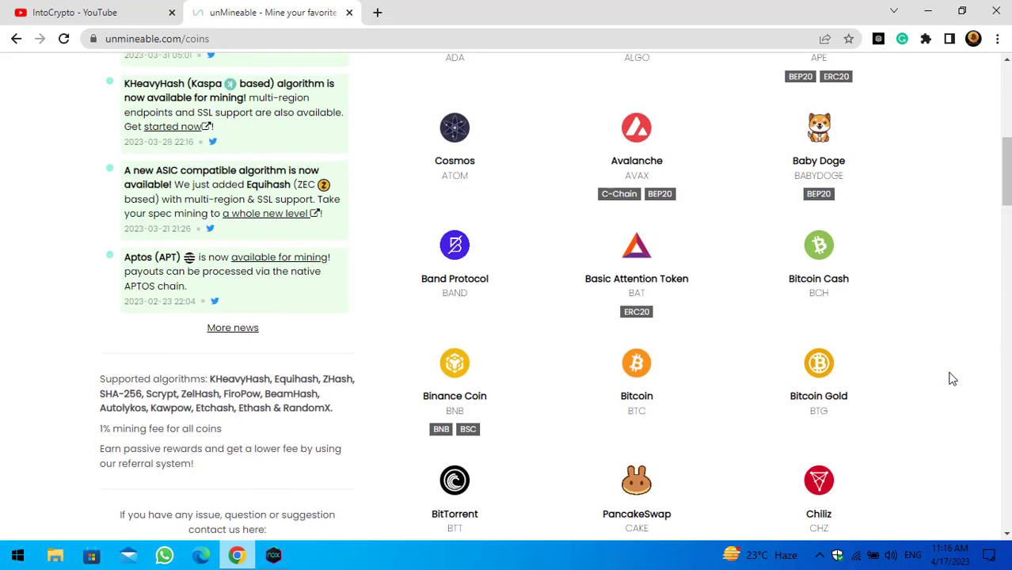
left_click(596, 187)
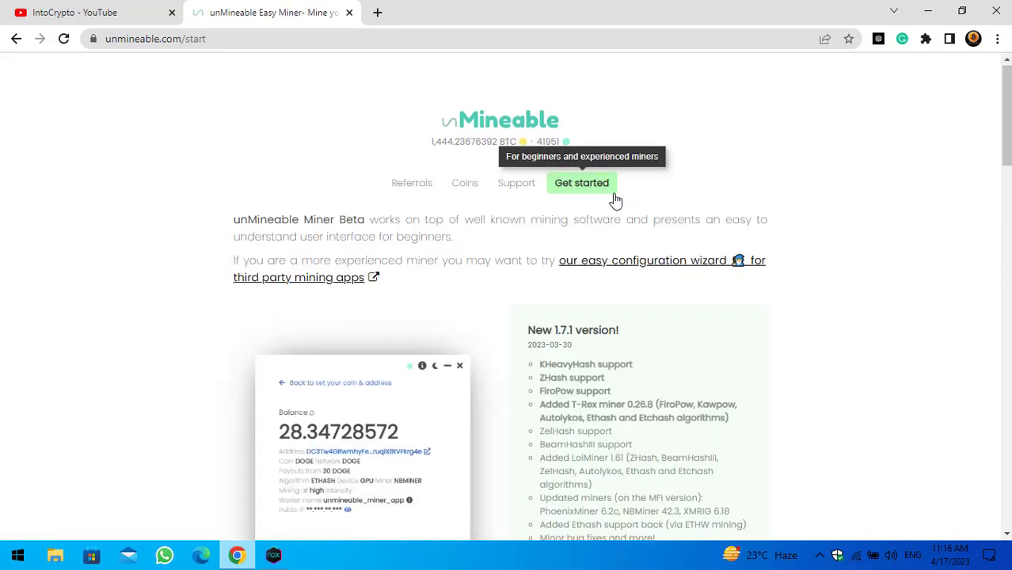
Scroll down to the v1.7.1-beta MFI Version (104.3MB) and Base Version (49.3MB) downloads.
scroll(651, 212, "down", 3)
scroll(651, 212, "down", 2)
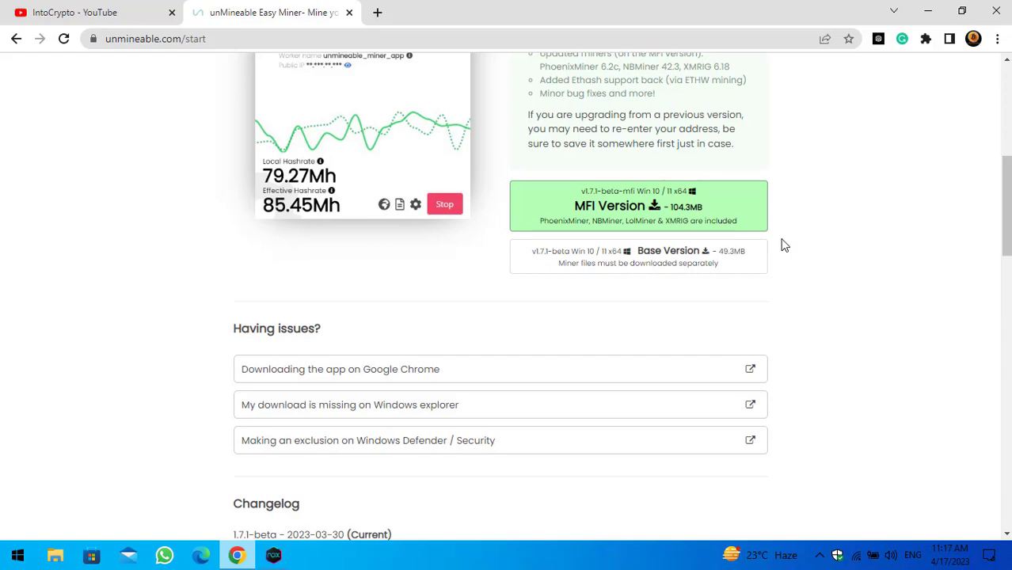
Look through the IntoCrypto YouTube videos list, then return to the unMineable start page.
left_click(143, 17)
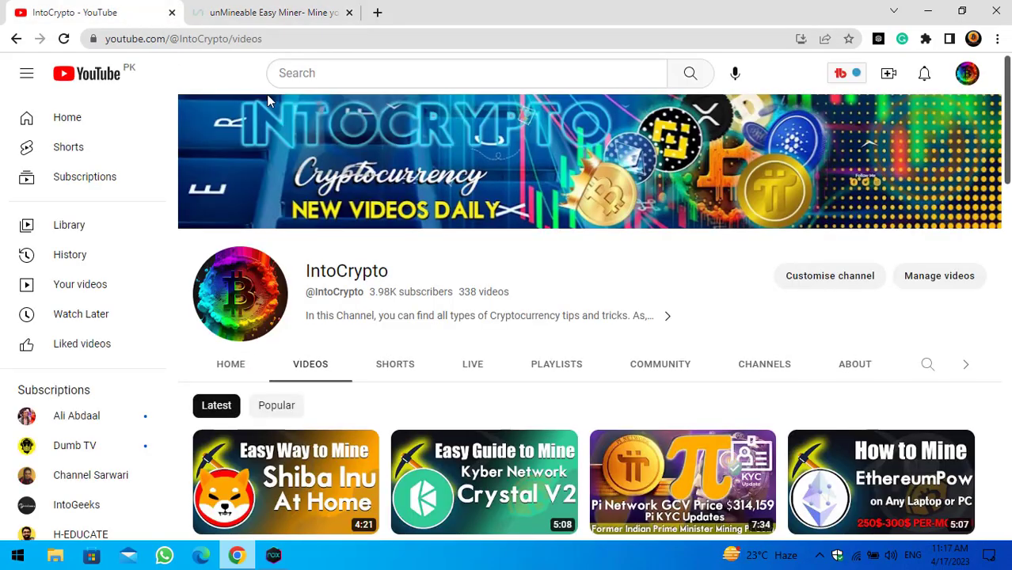
scroll(540, 219, "down", 5)
scroll(539, 219, "down", 3)
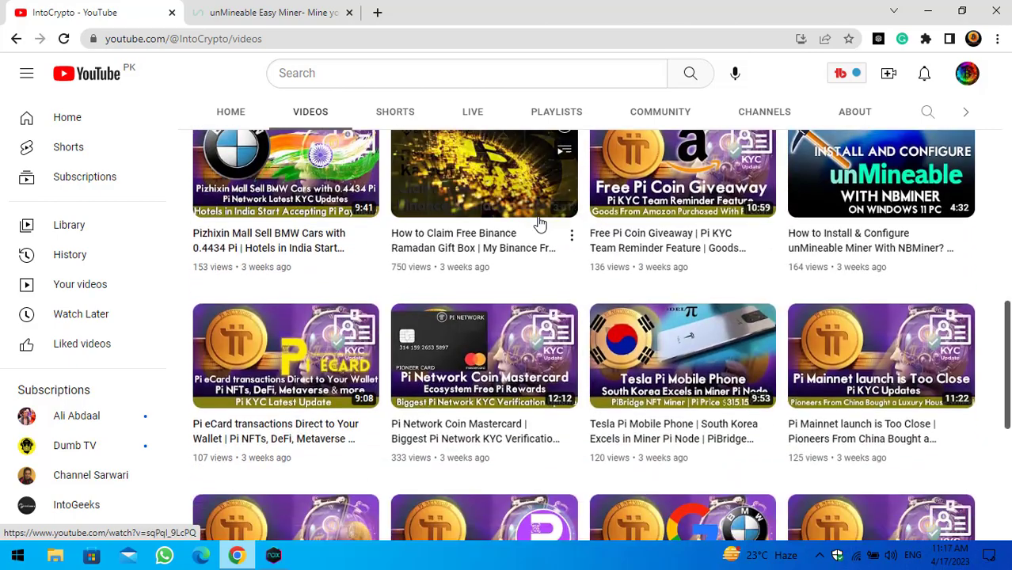
scroll(806, 311, "down", 4)
scroll(806, 311, "down", 1)
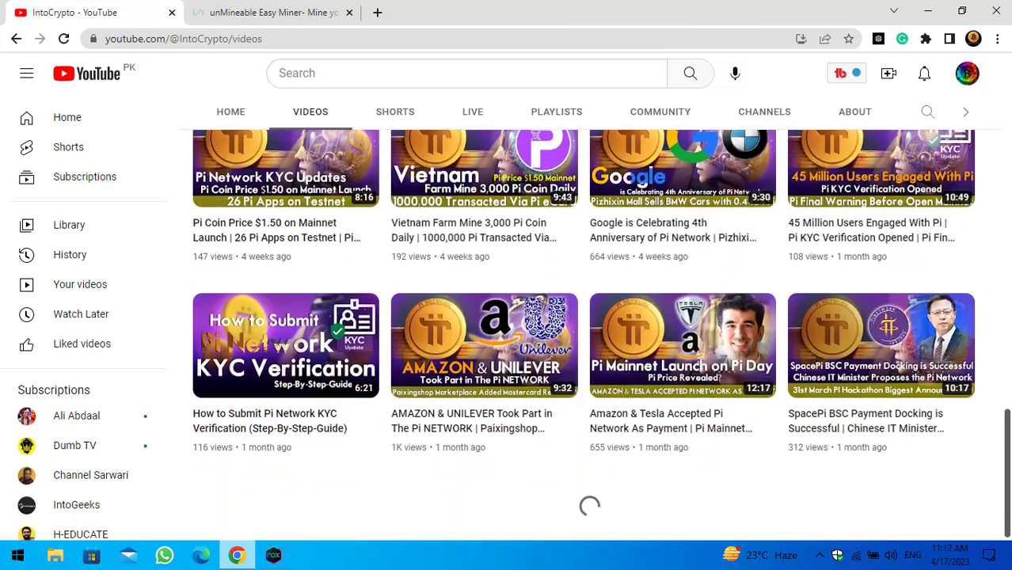
scroll(806, 310, "down", 2)
scroll(583, 332, "up", 10)
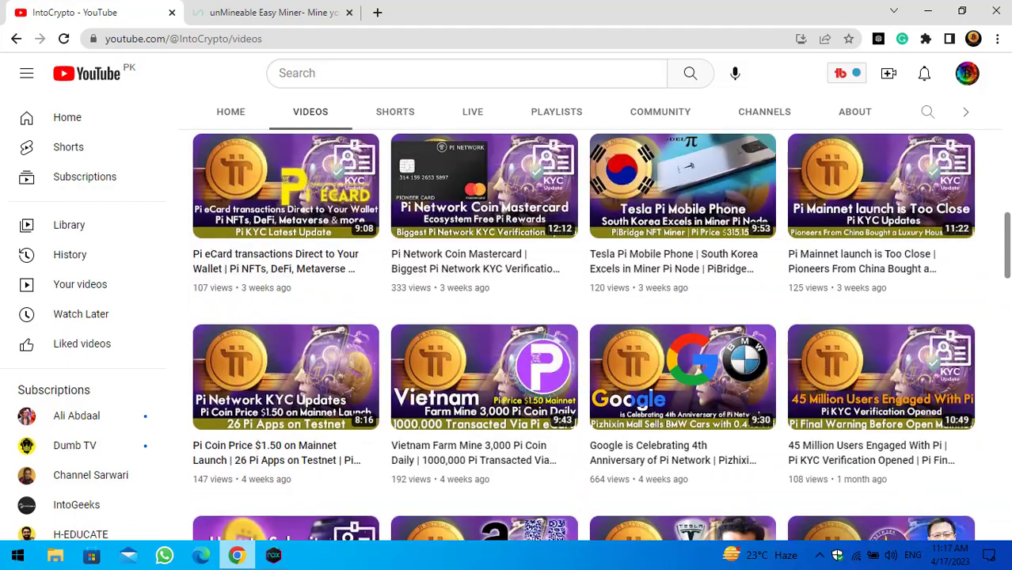
scroll(583, 333, "up", 4)
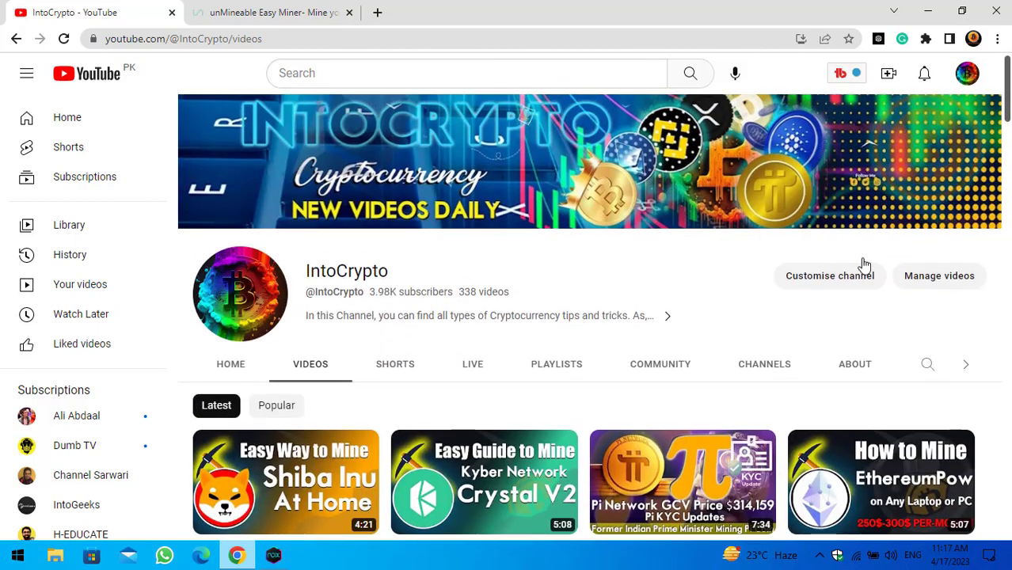
left_click(278, 26)
Minimize Chrome so the Windows desktop is showing.
scroll(836, 237, "up", 4)
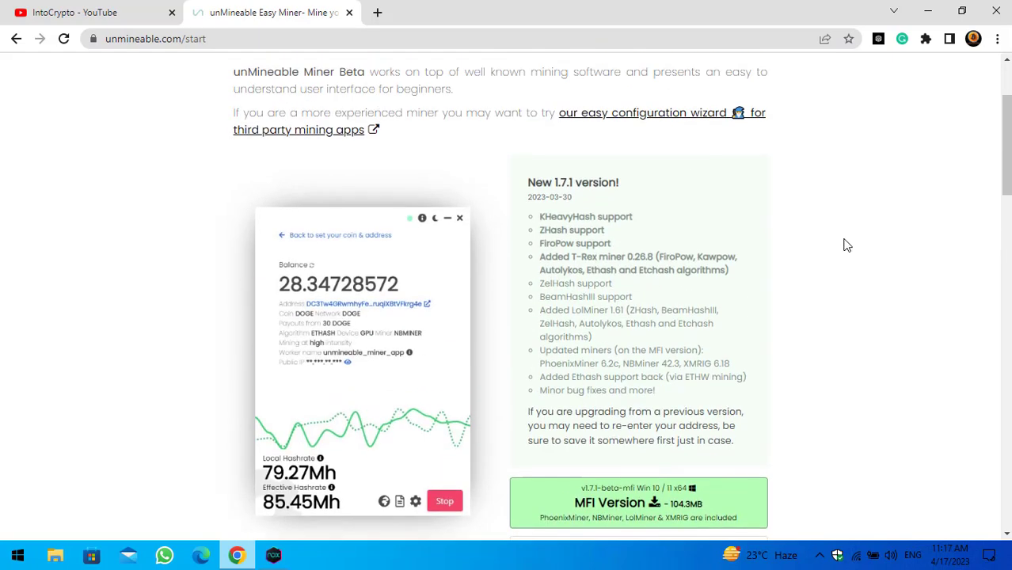
scroll(846, 245, "down", 2)
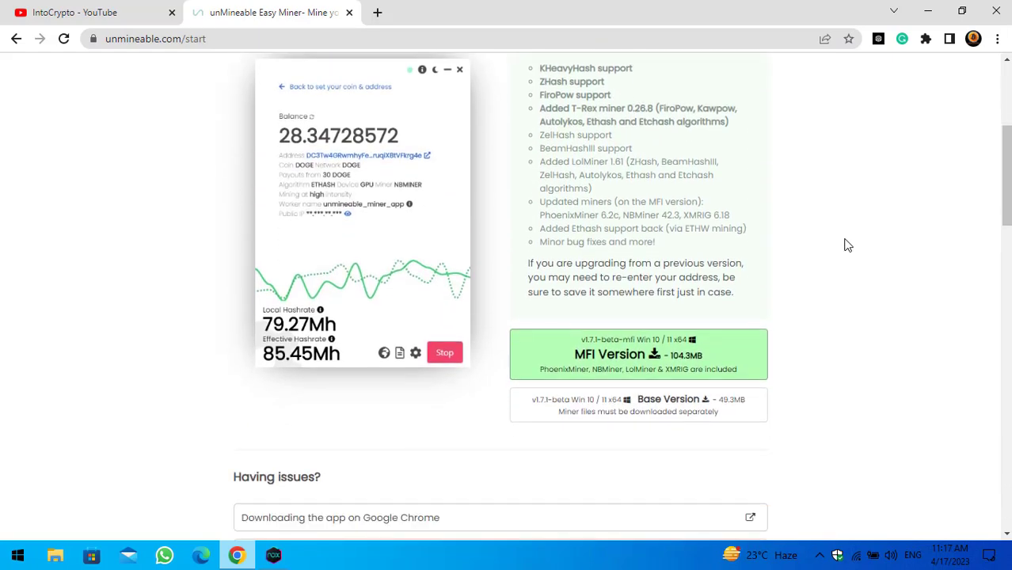
scroll(863, 238, "up", 4)
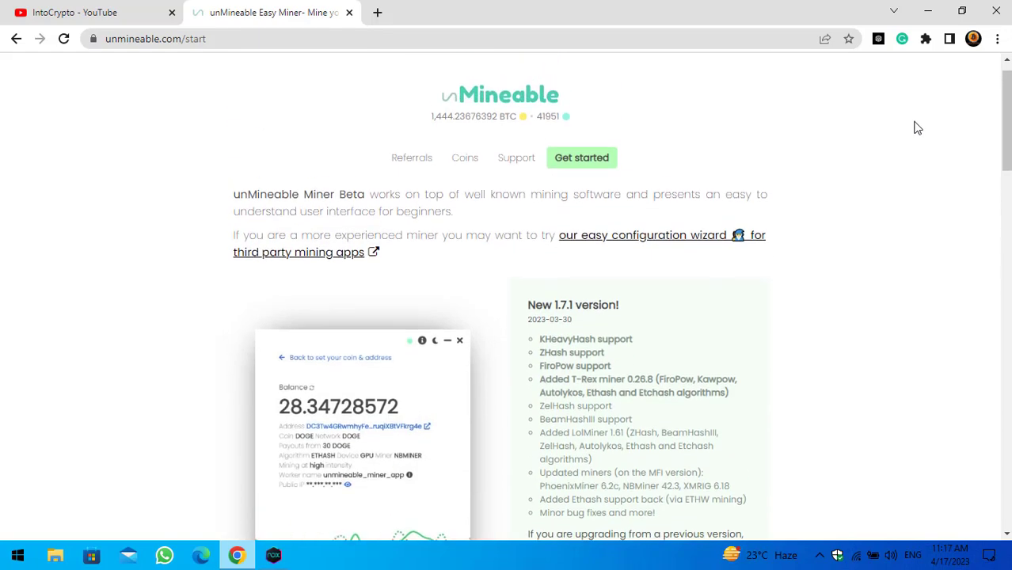
left_click(926, 12)
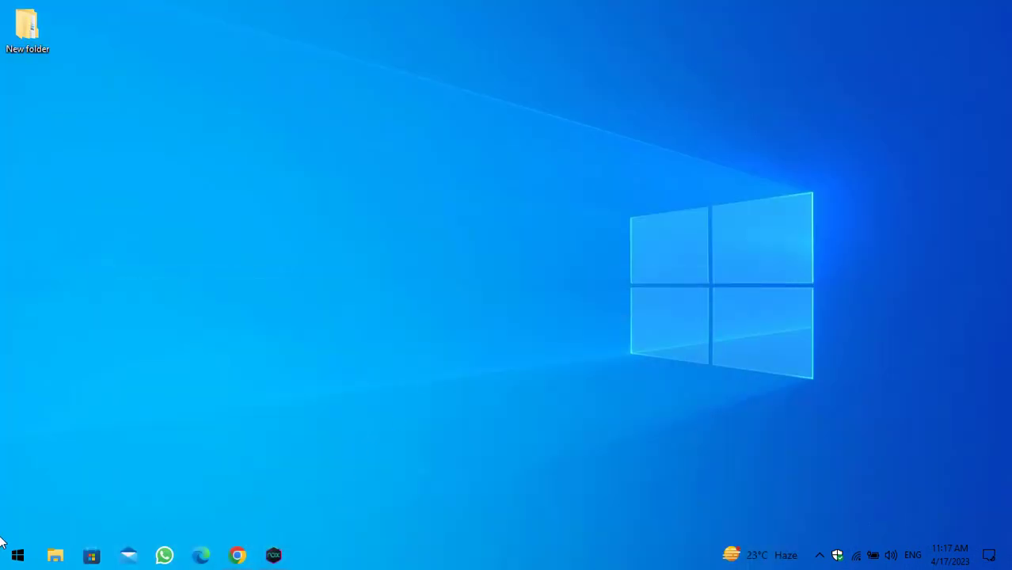
Launch unMineable Miner (MFI) from the Start menu's Recently added list.
left_click(16, 554)
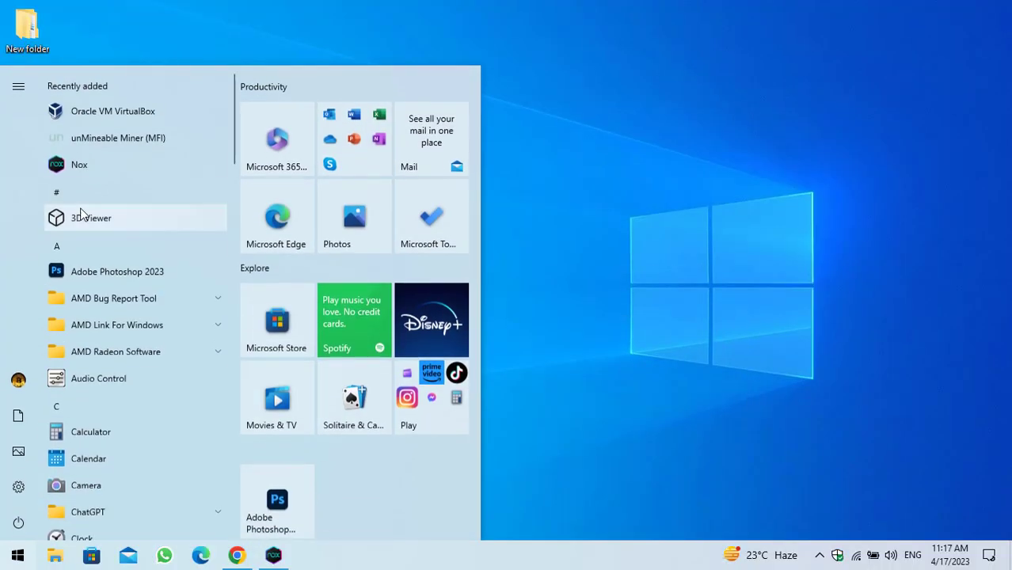
left_click(101, 140)
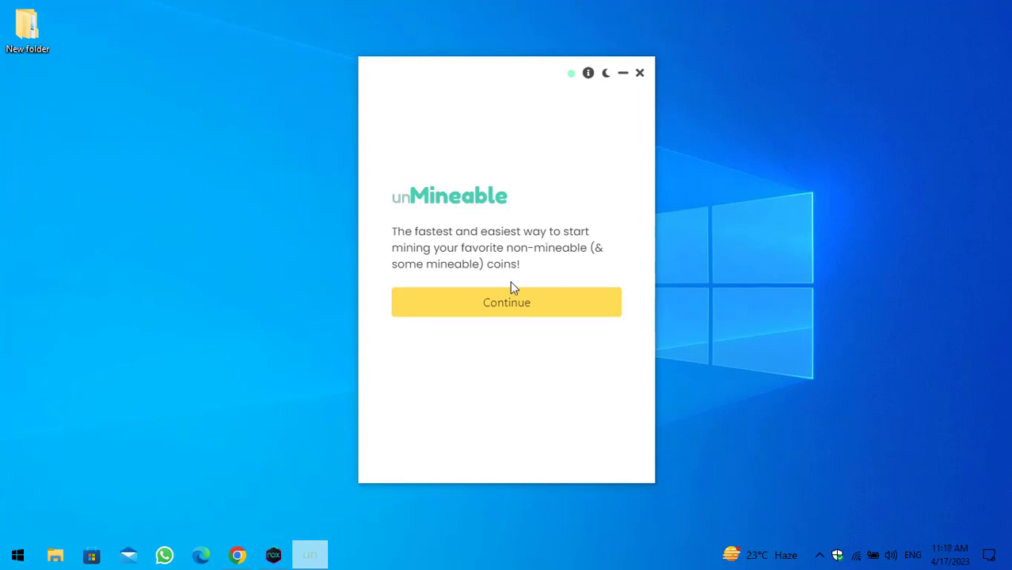
Get past the welcome screen and keep Graphics Card (GPU) mining with PhoenixMiner.
left_click(511, 304)
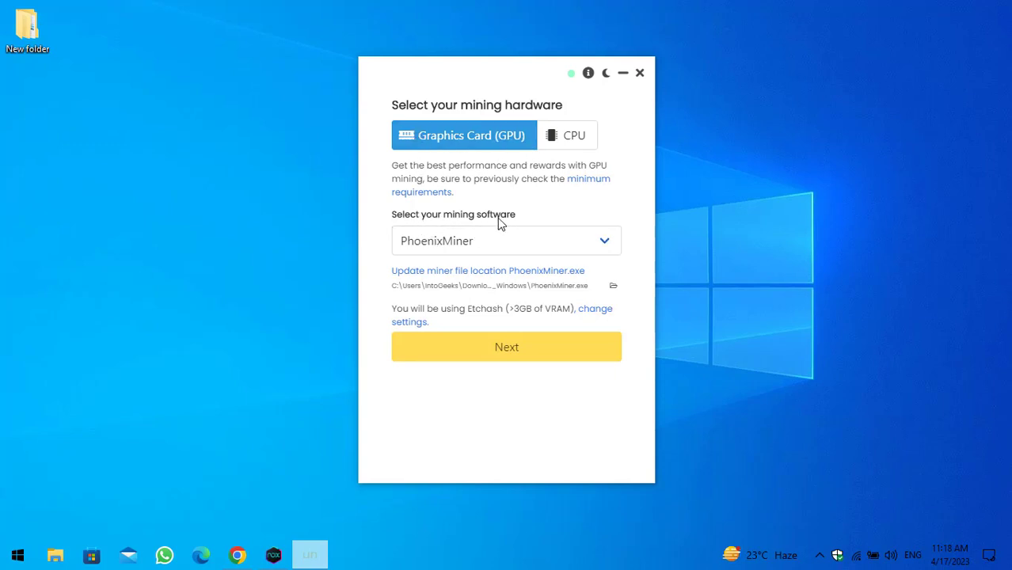
left_click(438, 242)
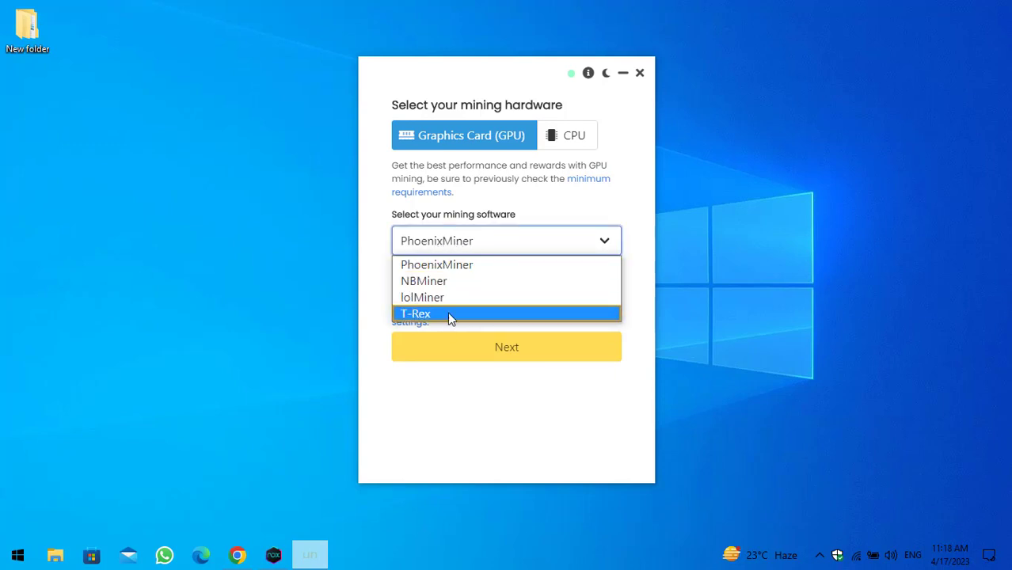
left_click(449, 262)
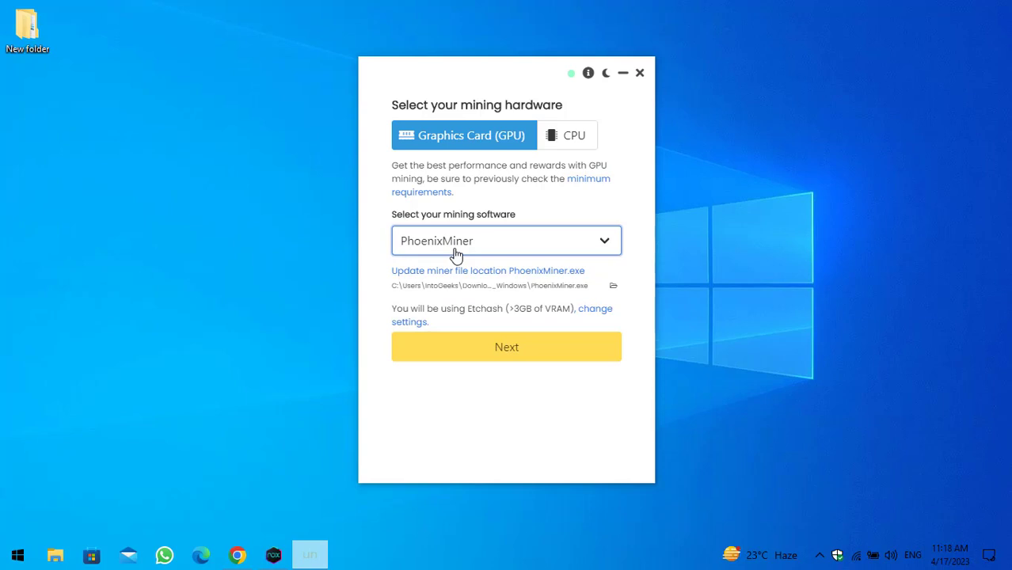
left_click(514, 353)
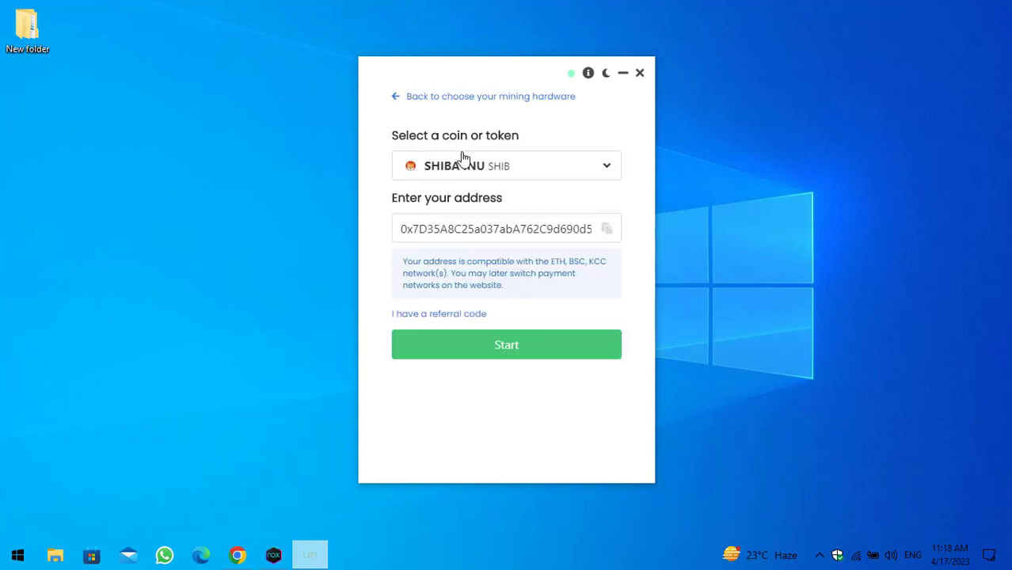
left_click(497, 171)
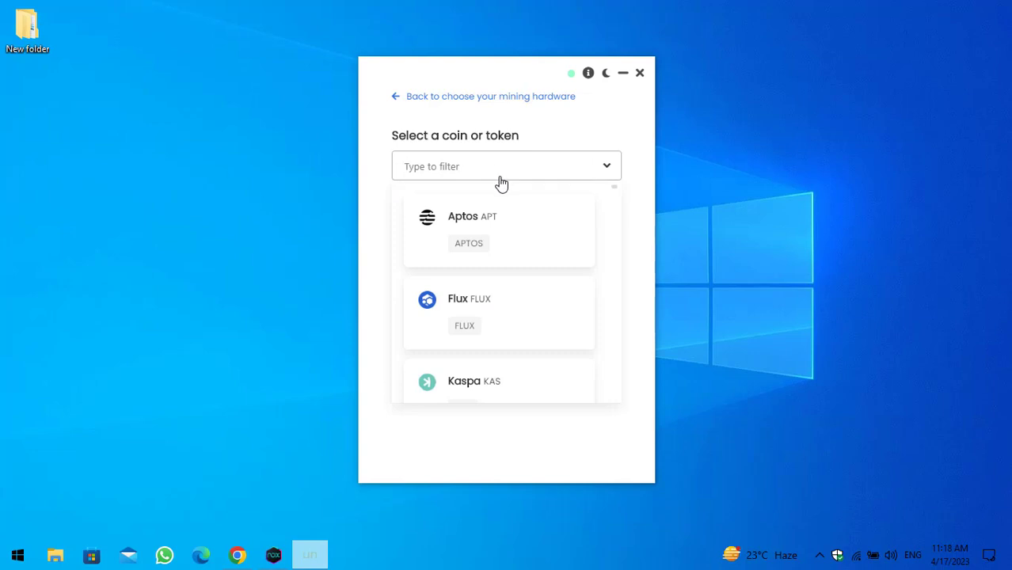
Select Bitcoin BTC as the coin, clear the invalid prefilled address, and bring up NoxPlayer.
type("bit")
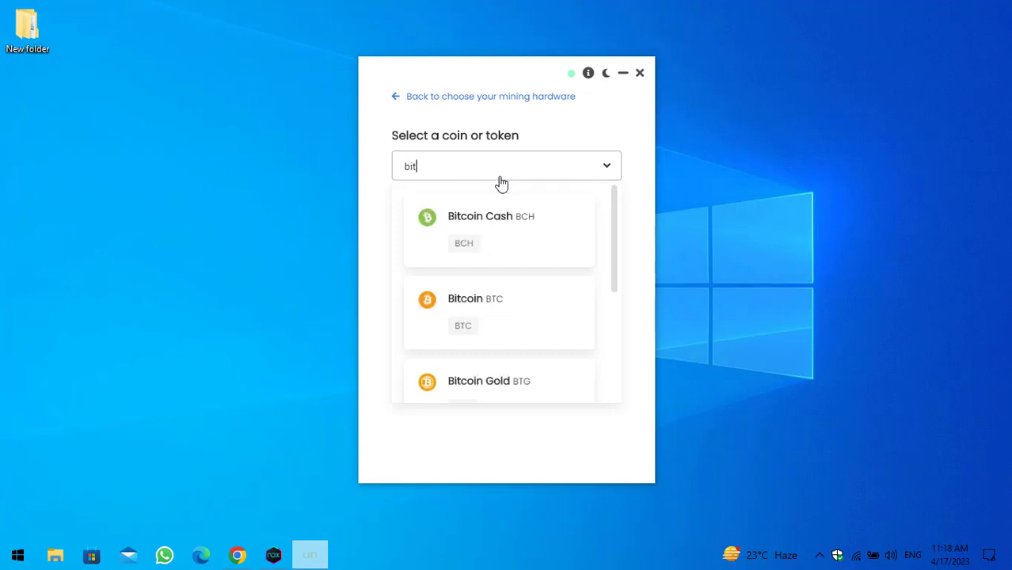
left_click(504, 326)
left_click(502, 238)
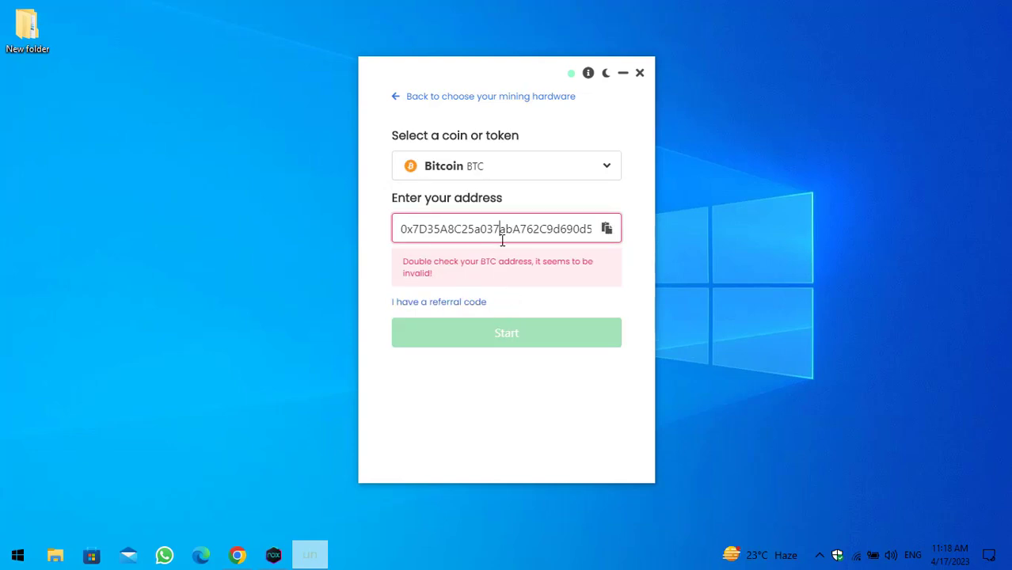
key("ctrl+a")
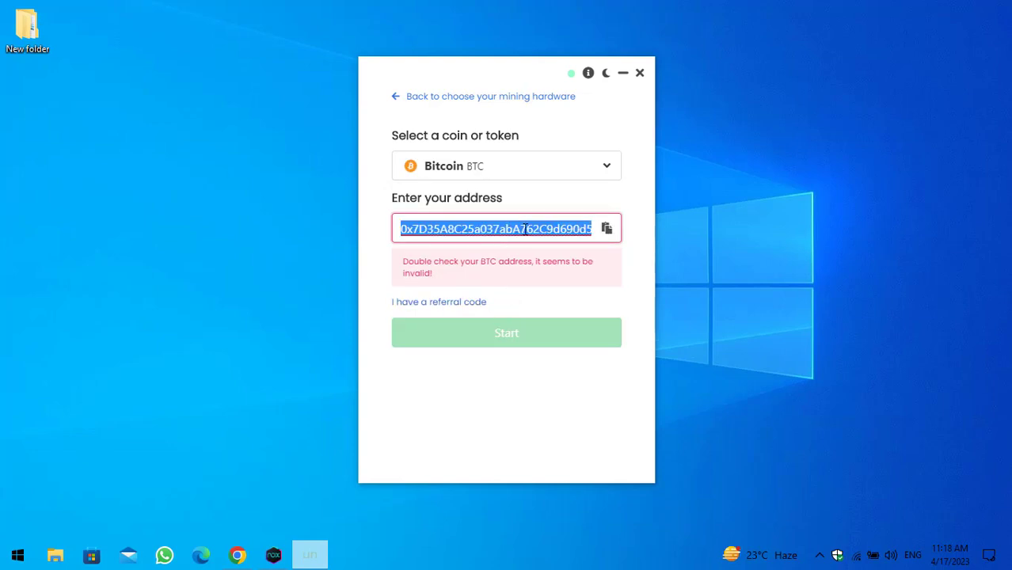
key("BackSpace")
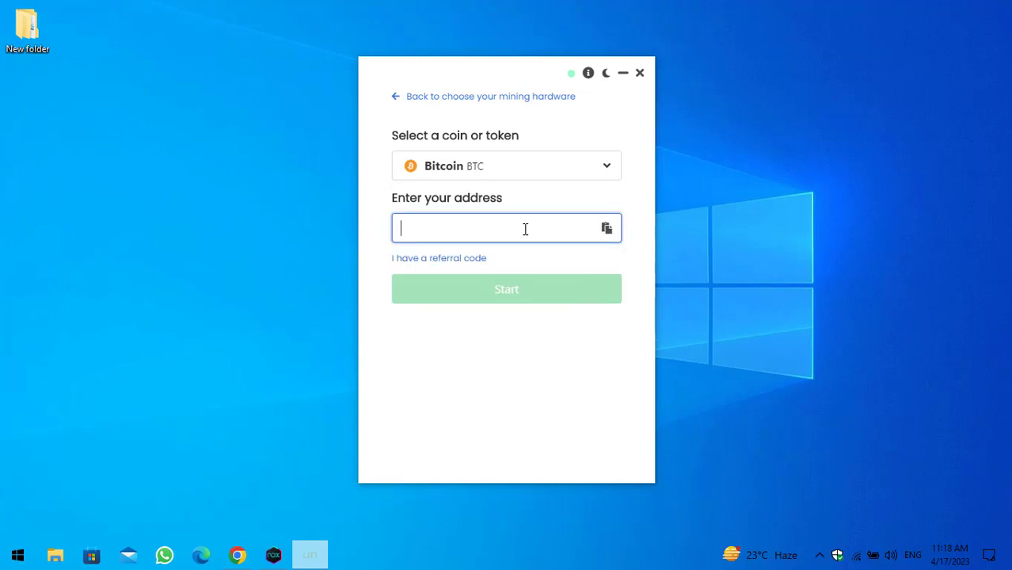
left_click(272, 554)
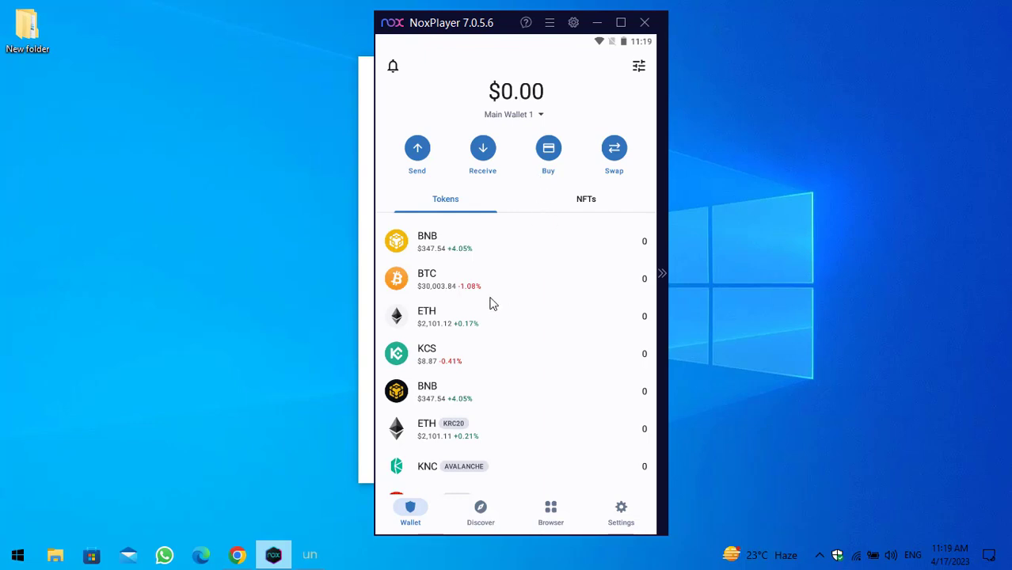
Copy the Trust Wallet BTC receiving address, then minimize NoxPlayer.
left_click(434, 286)
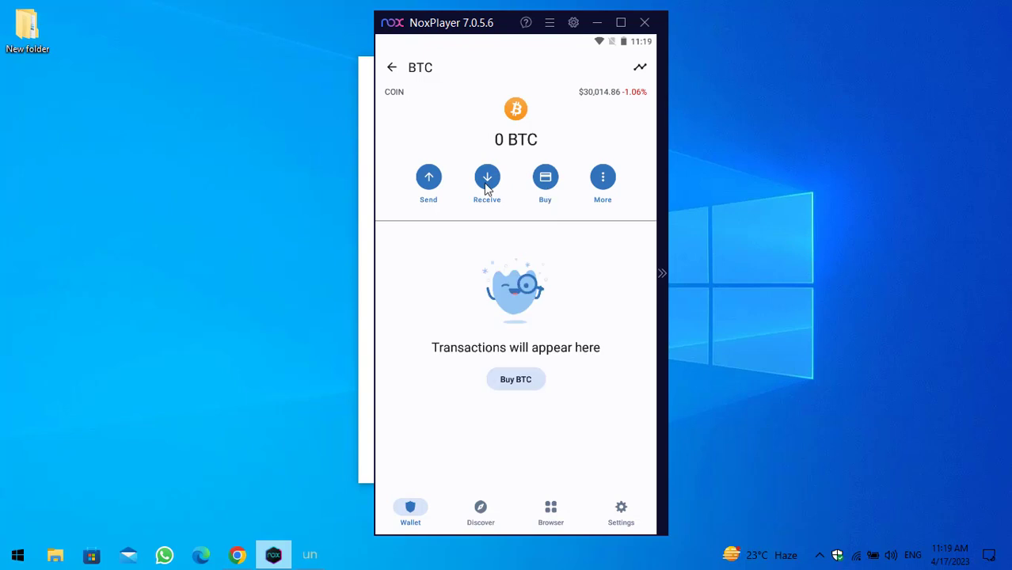
left_click(486, 184)
left_click(472, 430)
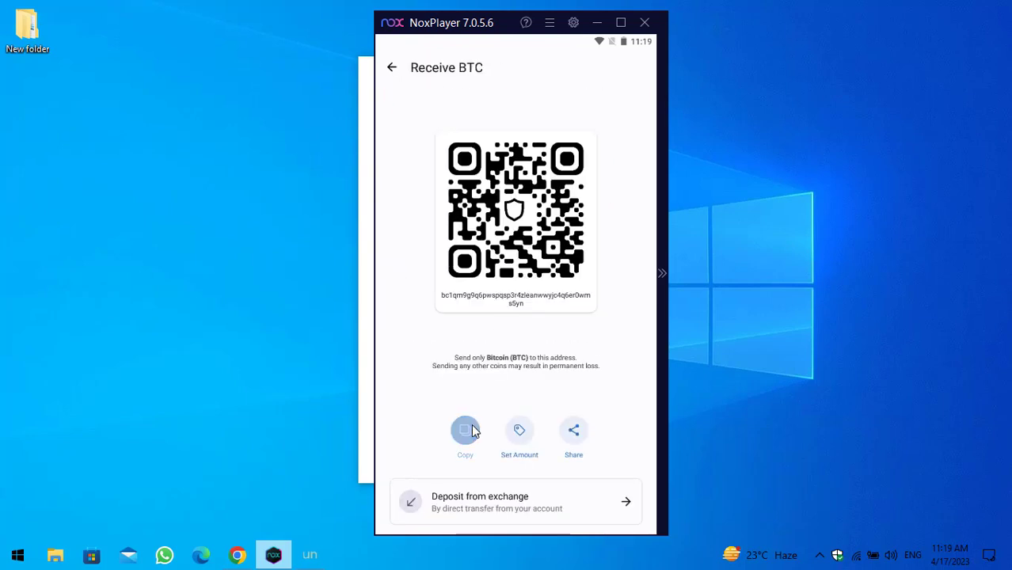
left_click(597, 23)
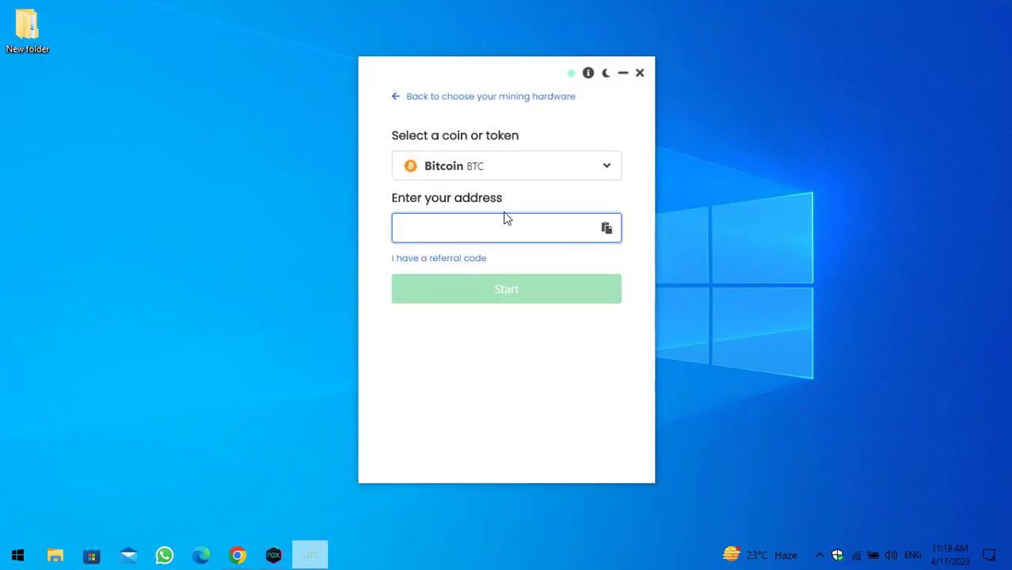
Paste the BTC address, check the 0.75% referral fee note, and start mining.
key("ctrl+v")
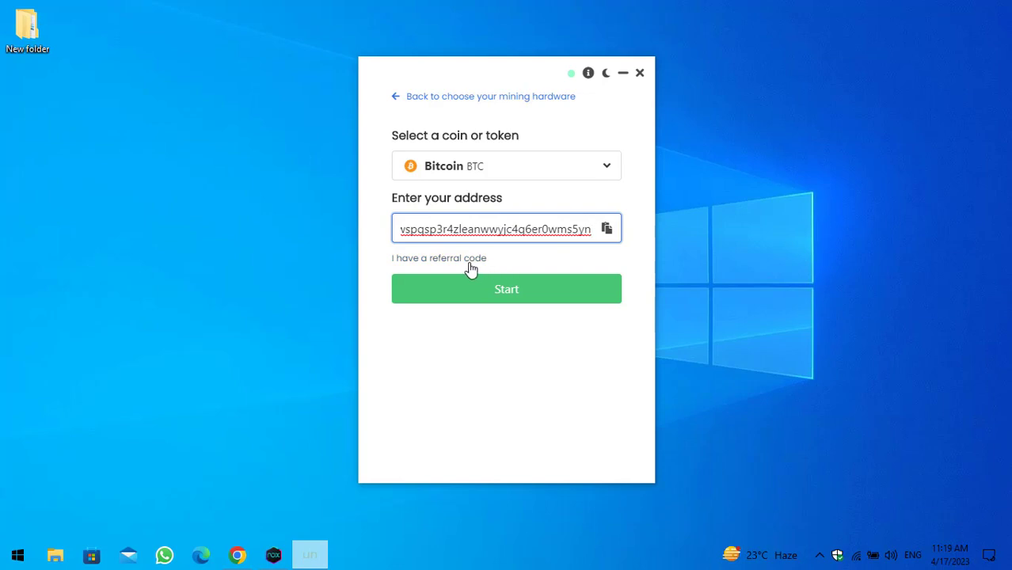
left_click(427, 263)
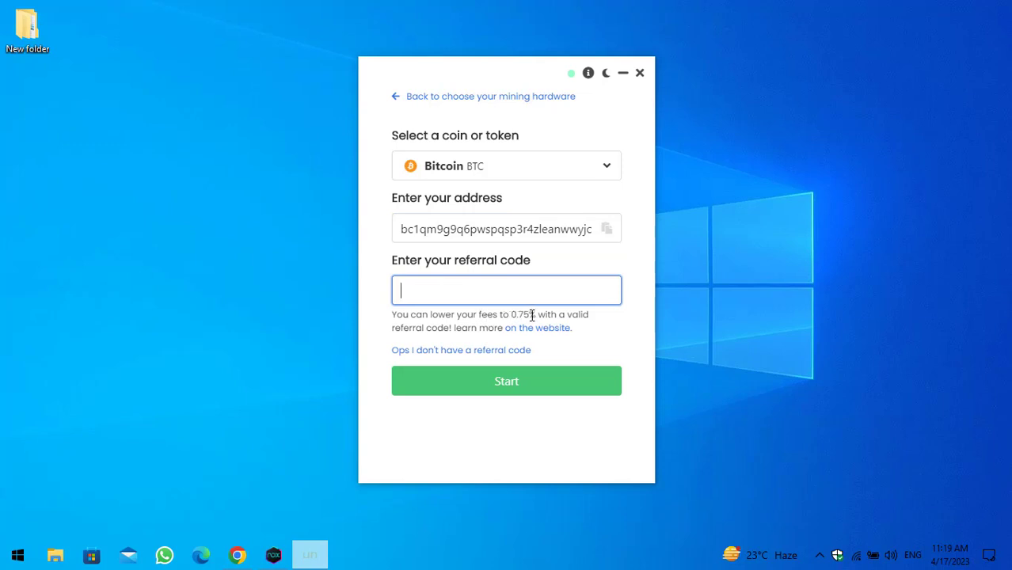
left_click_drag(511, 314, 538, 315)
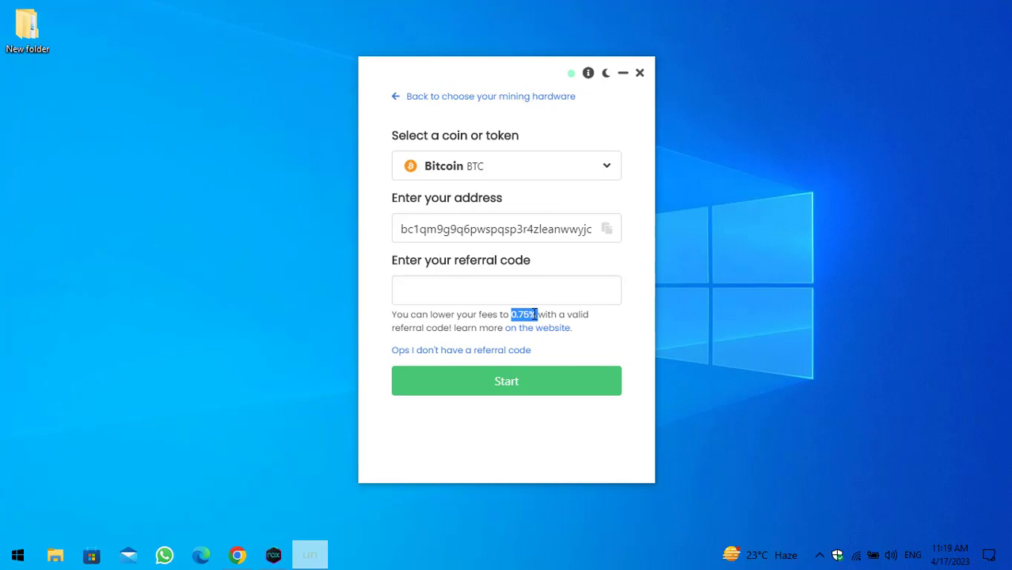
left_click(584, 317)
left_click(554, 395)
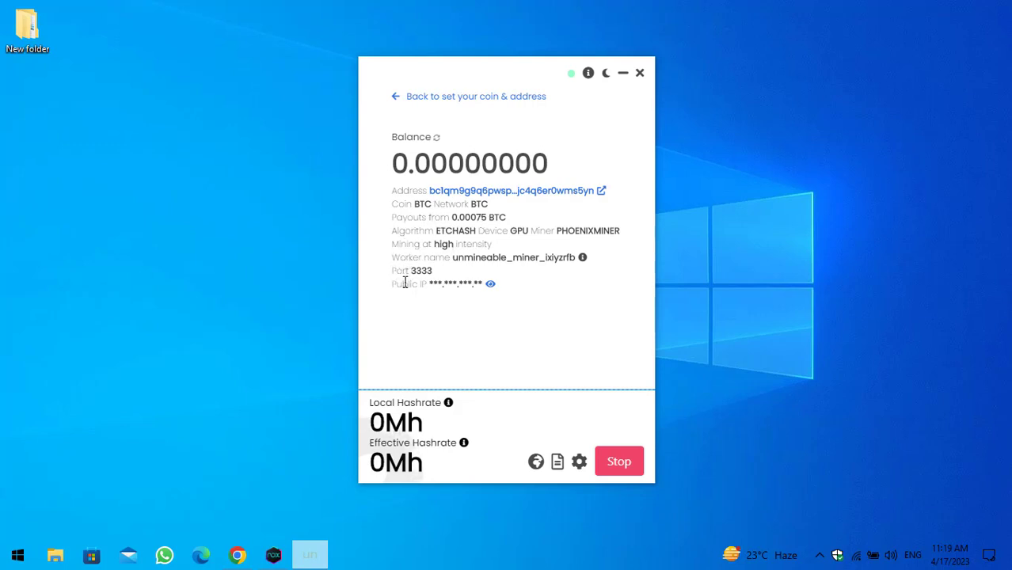
left_click(580, 463)
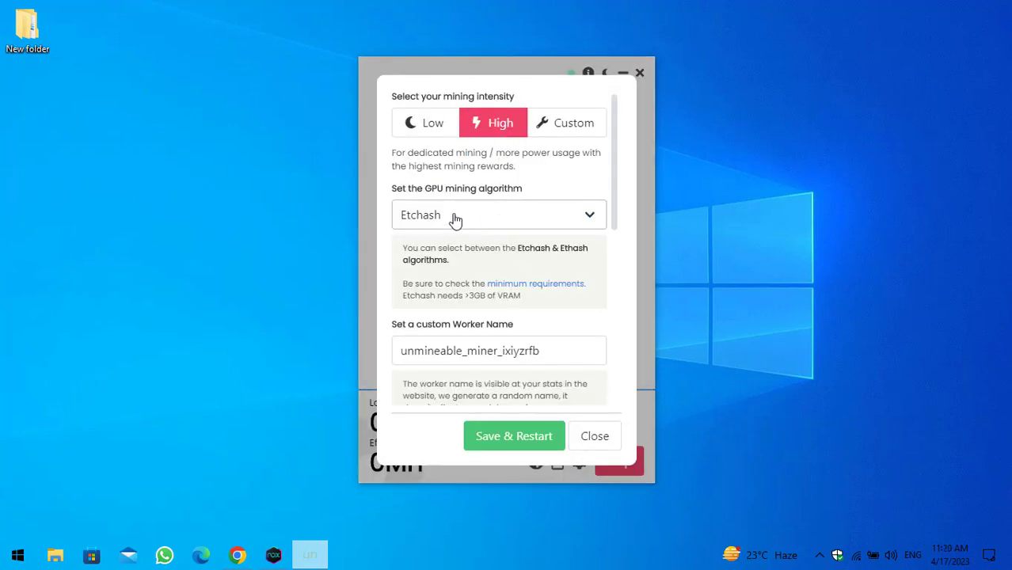
scroll(508, 207, "down", 1)
scroll(508, 208, "down", 3)
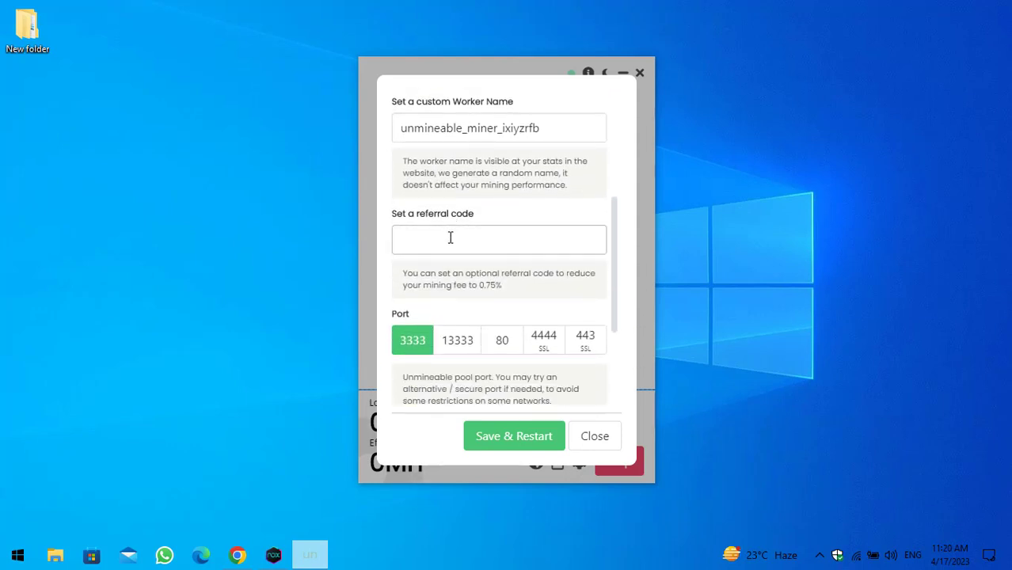
scroll(456, 242, "down", 2)
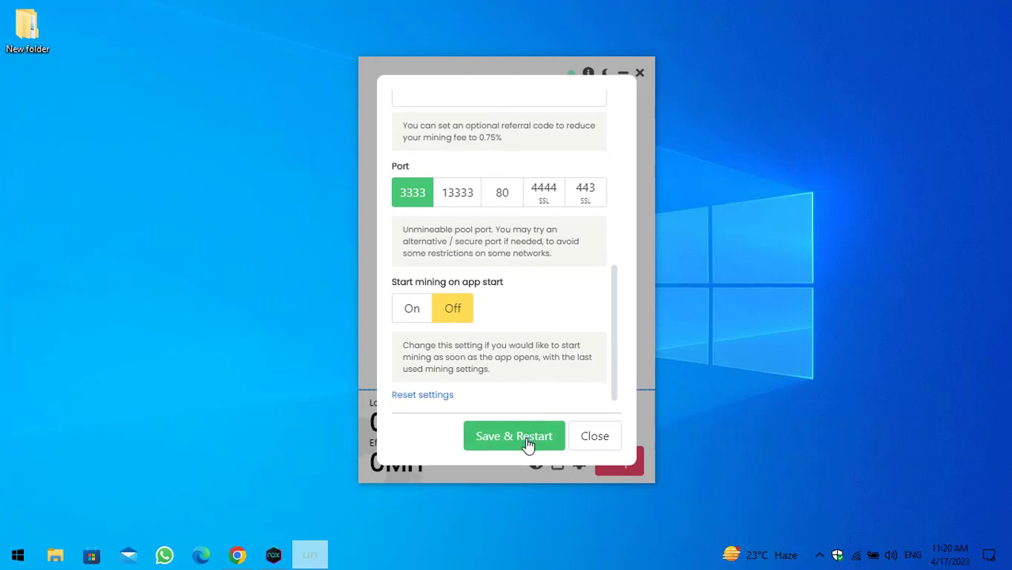
left_click(578, 441)
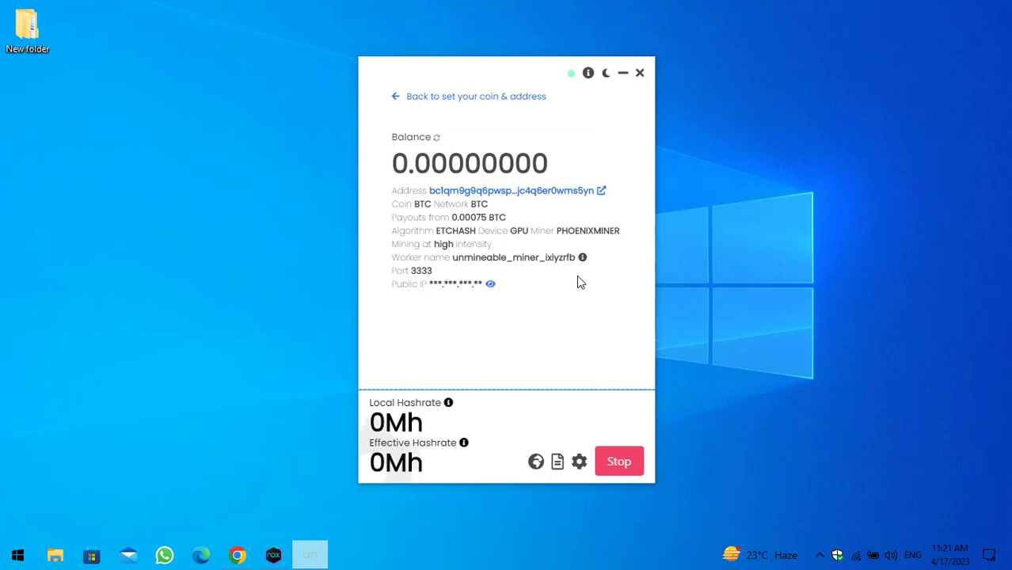
Open the BTC address's page on unmineable.com and review its referral details.
left_click(523, 193)
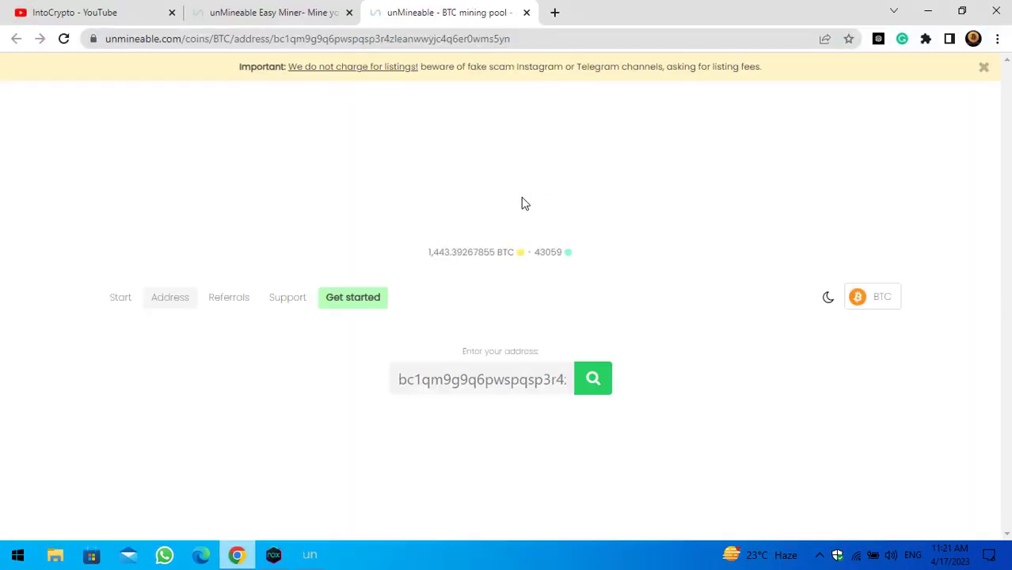
scroll(525, 204, "down", 2)
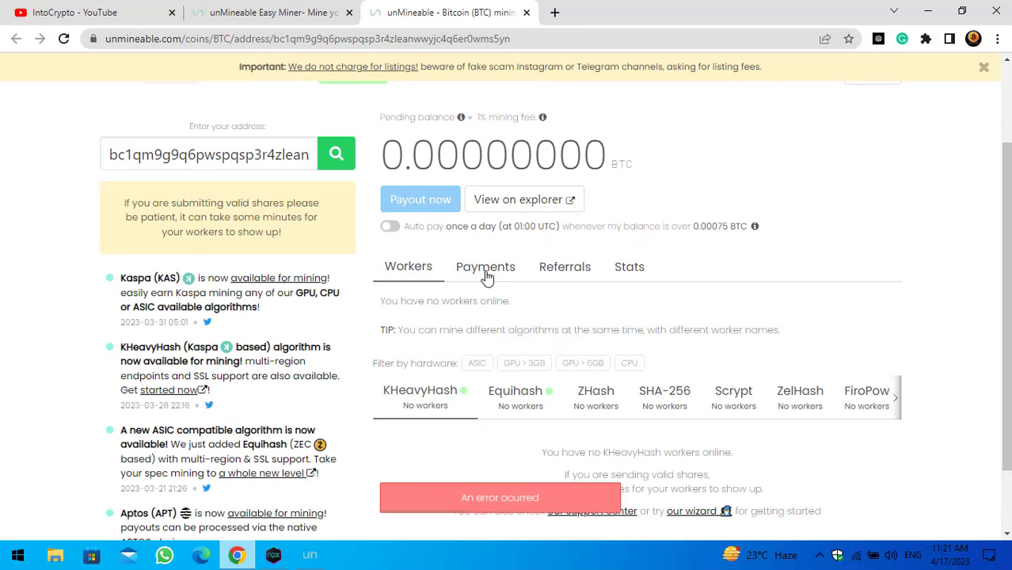
left_click(581, 281)
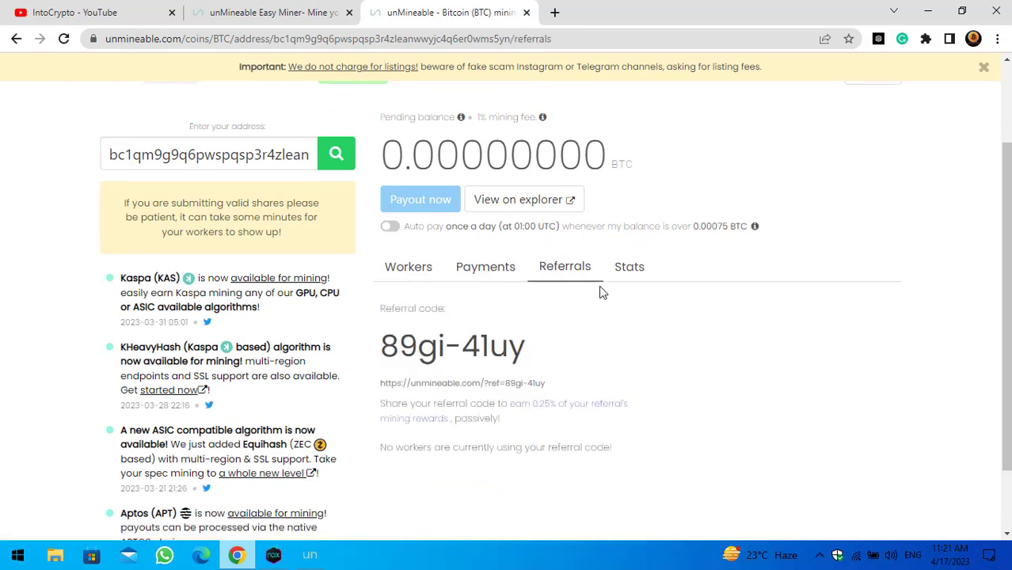
scroll(610, 299, "down", 1)
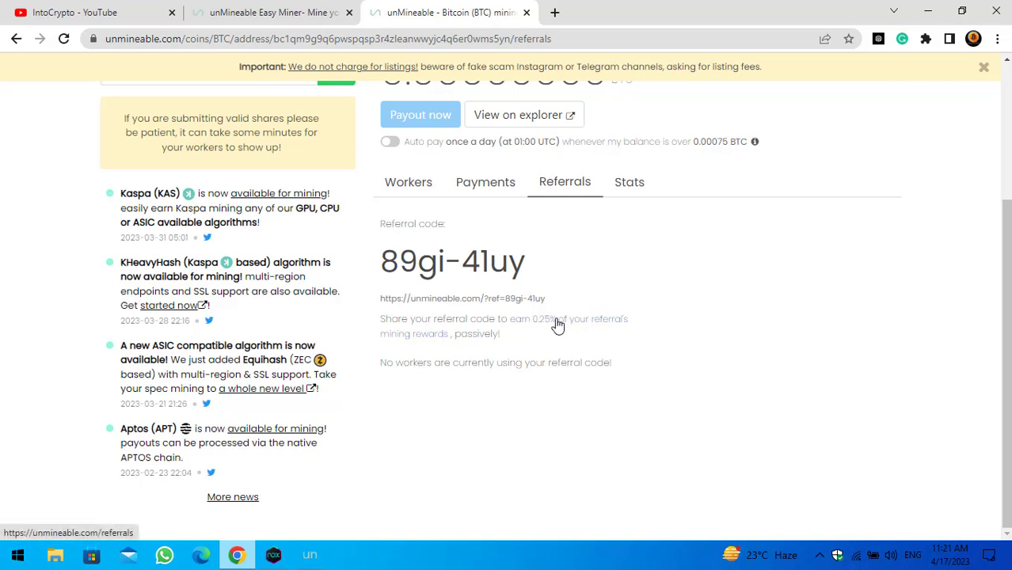
Review the address's balance and reward stats, then minimise Chrome to return to the miner.
left_click(622, 195)
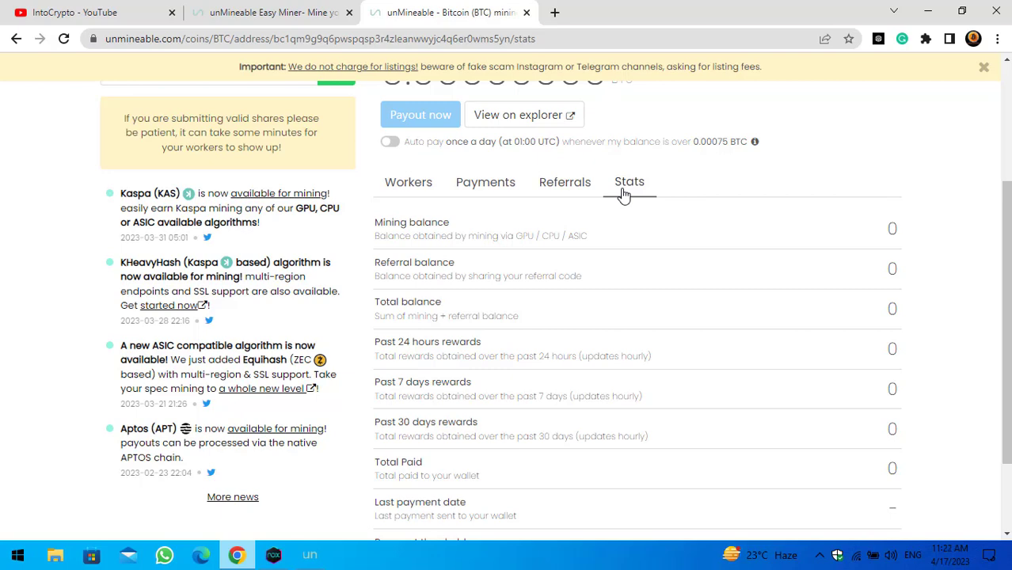
scroll(657, 214, "down", 1)
scroll(657, 215, "up", 3)
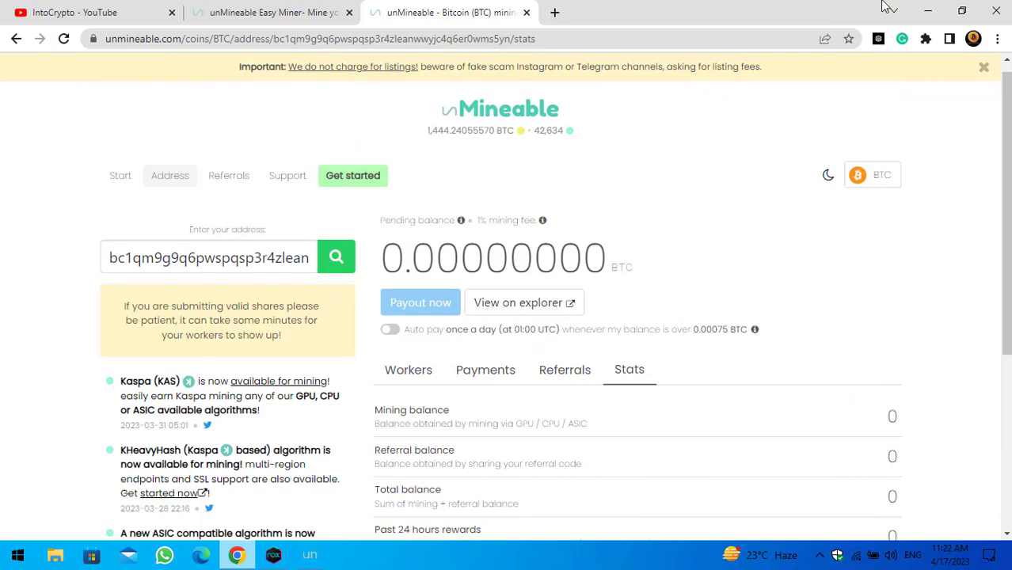
left_click(926, 11)
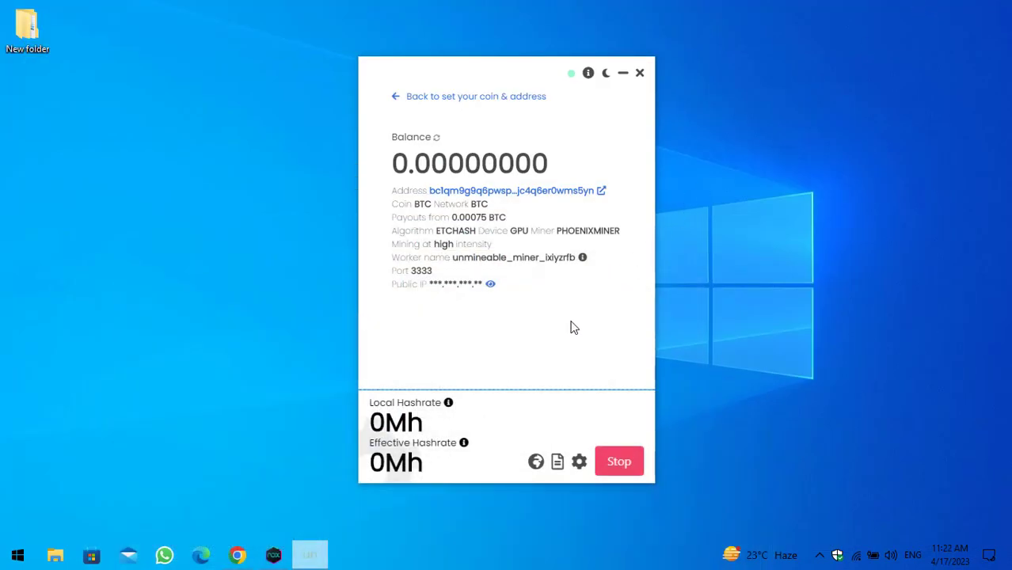
mouse_move(564, 349)
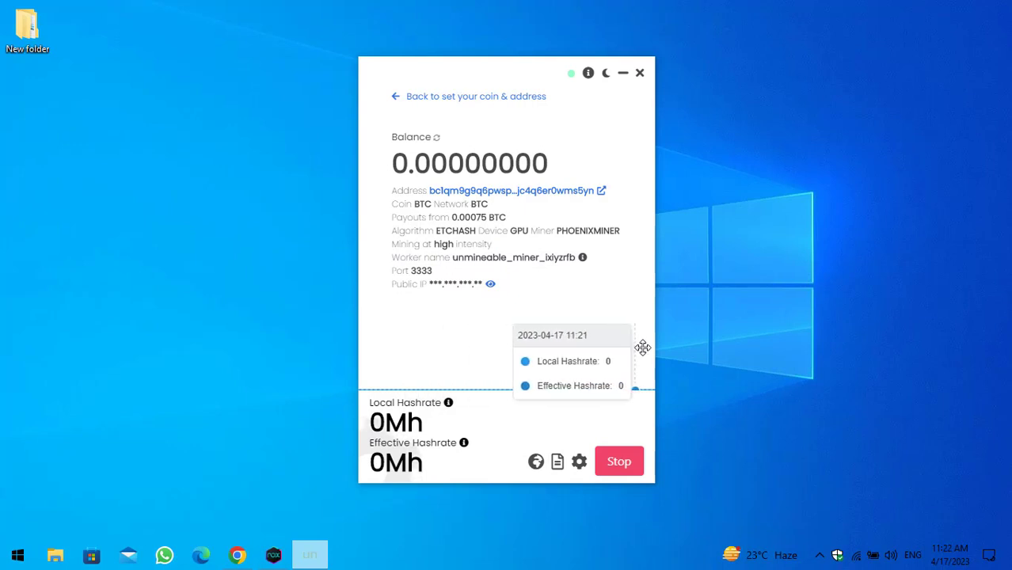